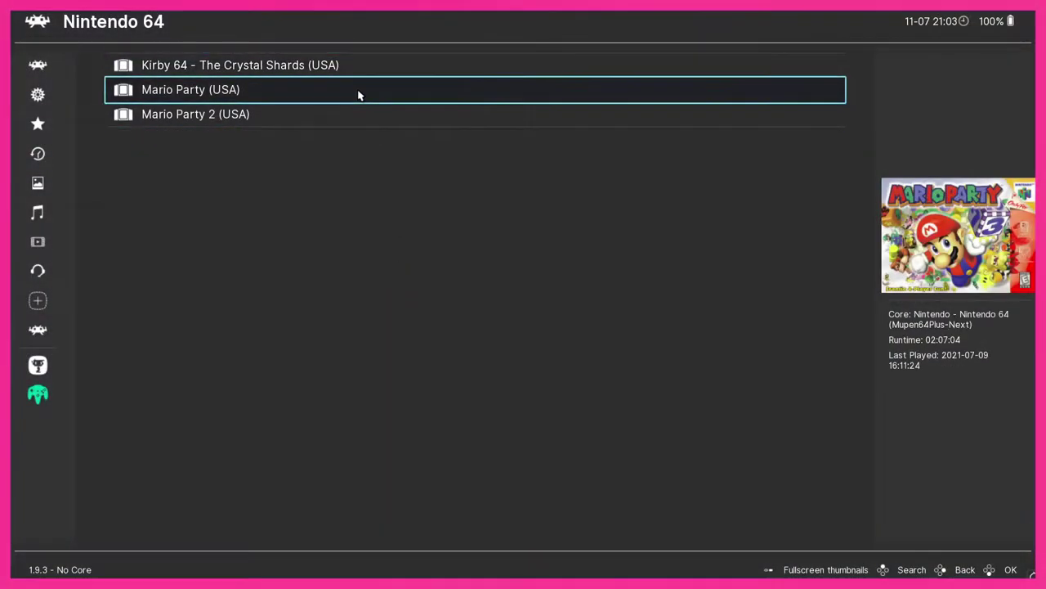
Open the options for the Mario Party (USA) entry in the Nintendo 64 playlist
{"action": "left_click", "coordinate": [358, 96]}
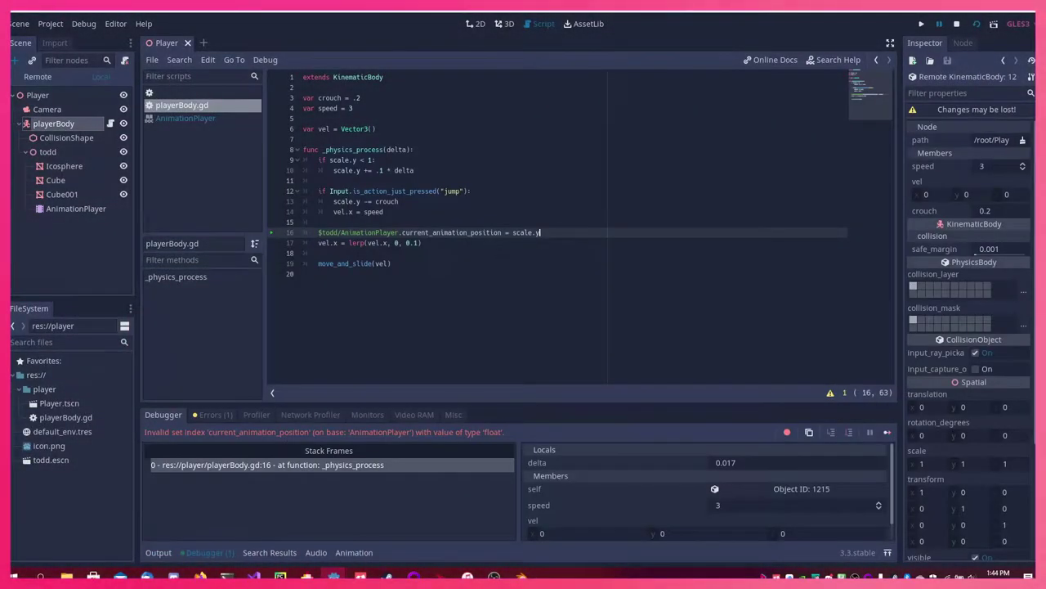
Read the StackOverflow answer on current_animation_position and close the running game
{"action": "key", "text": "alt+Tab"}
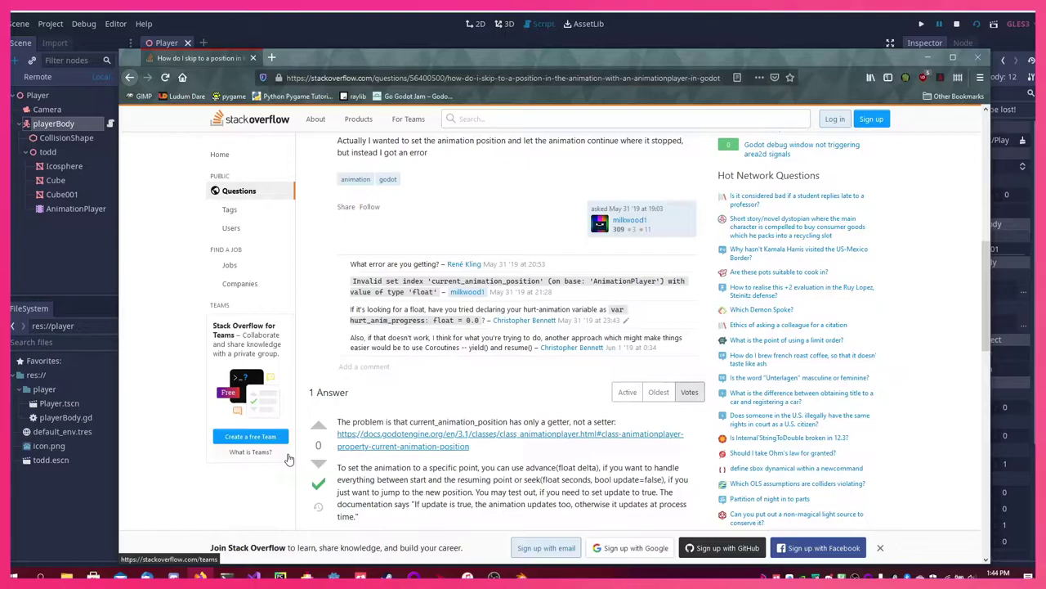
{"action": "scroll", "coordinate": [288, 459], "scroll_direction": "down", "scroll_amount": 2}
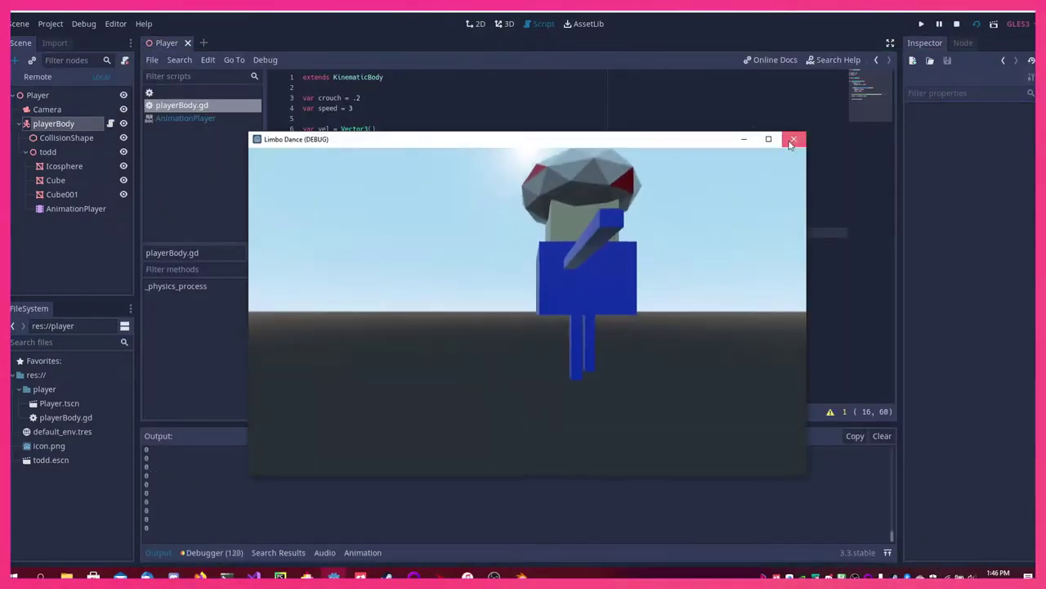
{"action": "left_click", "coordinate": [793, 140]}
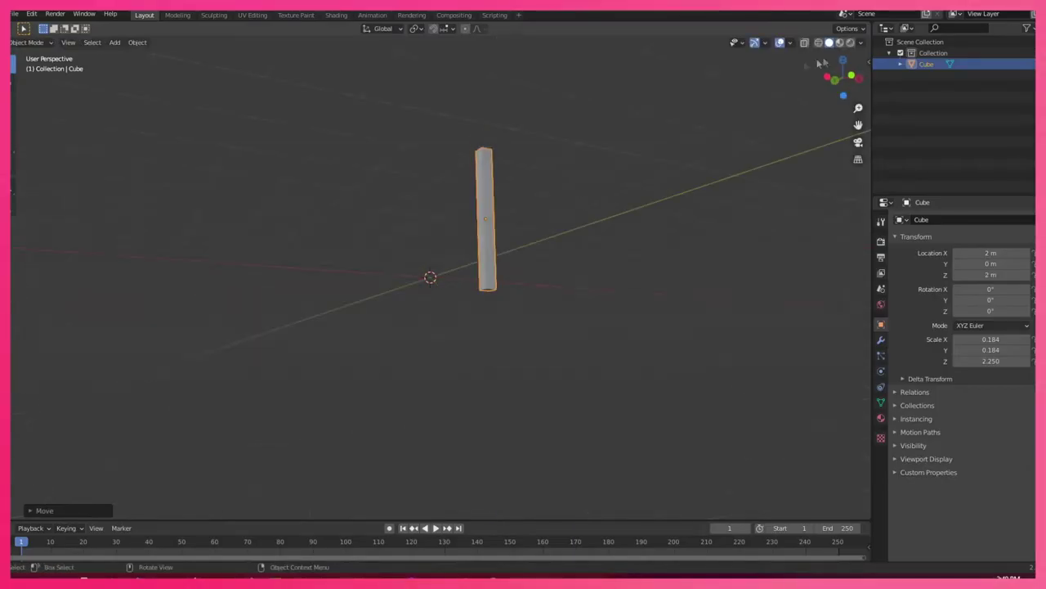
{"action": "key", "text": "KP_1"}
Stretch the post taller along Z and give its material a bright green base colour
{"action": "key", "text": "s"}
{"action": "key", "text": "z"}
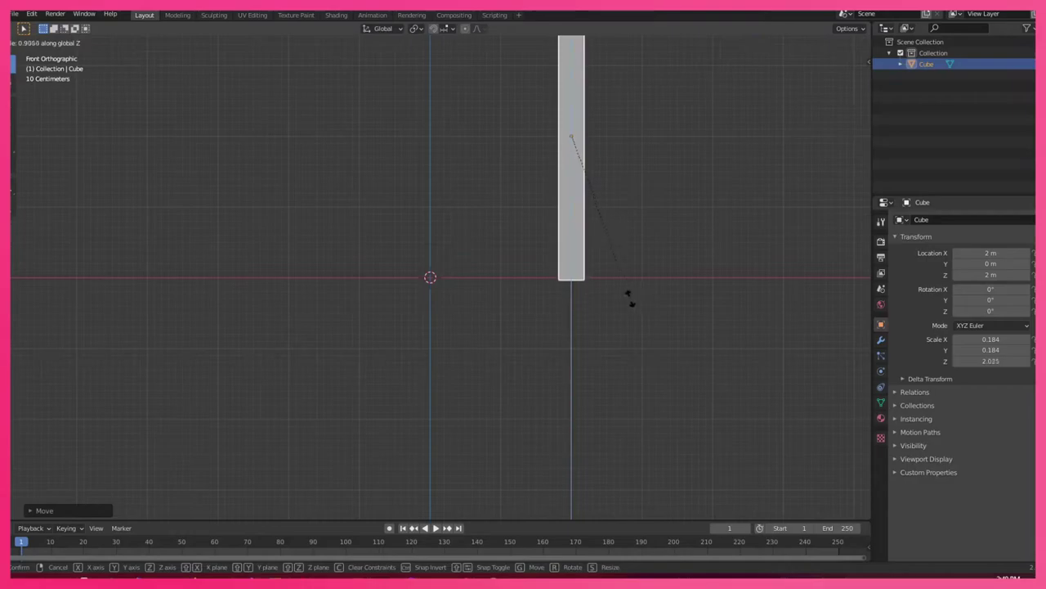
{"action": "key", "text": "Return"}
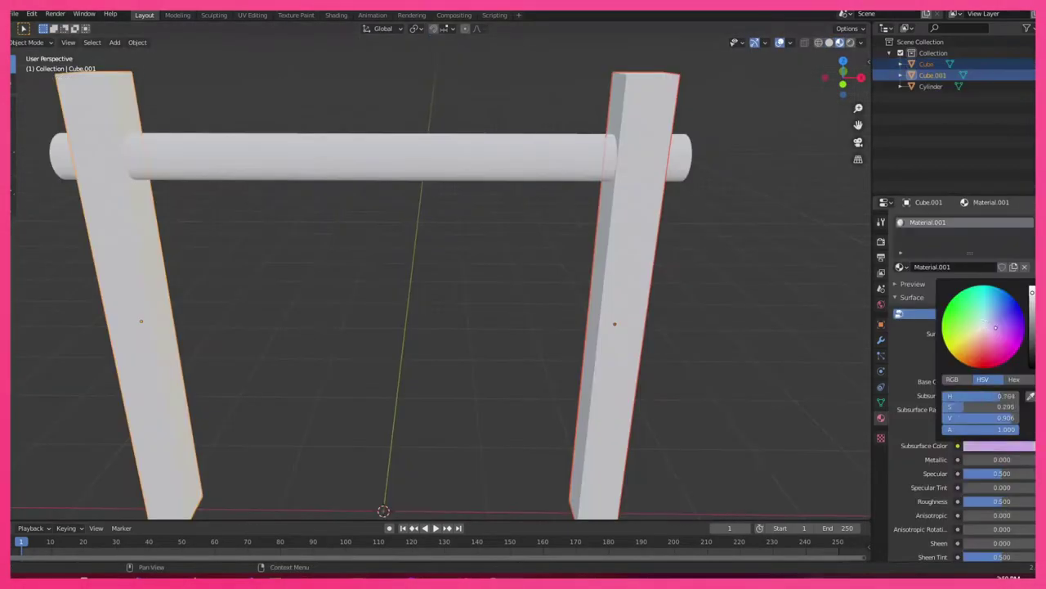
{"action": "left_click", "coordinate": [999, 382]}
{"action": "left_click", "coordinate": [948, 241]}
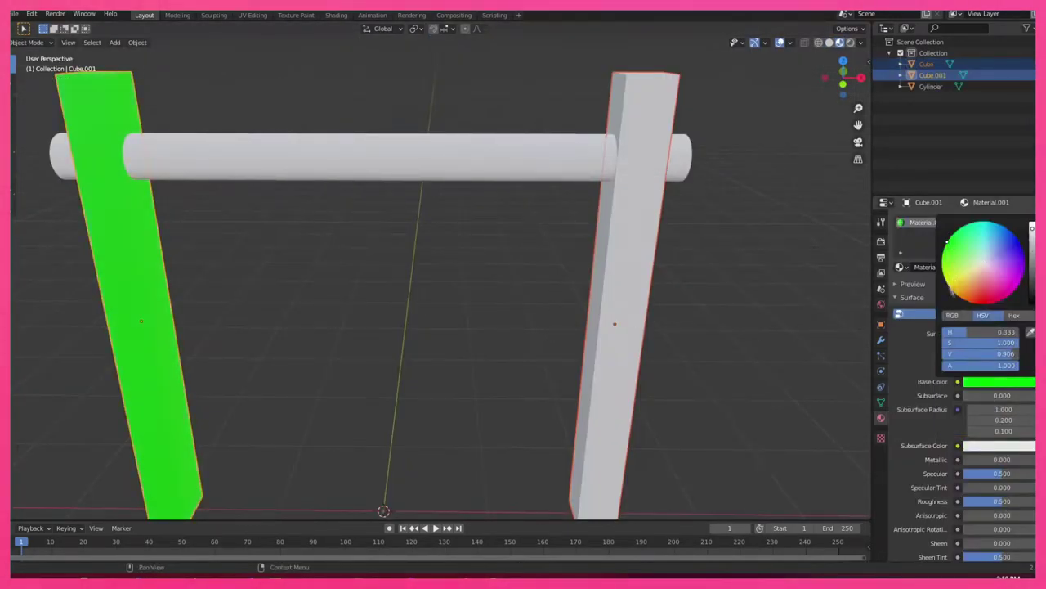
Add a new material Material.002 and loop-cut the bar in Edit Mode
{"action": "left_click", "coordinate": [1030, 222]}
{"action": "left_click", "coordinate": [940, 289]}
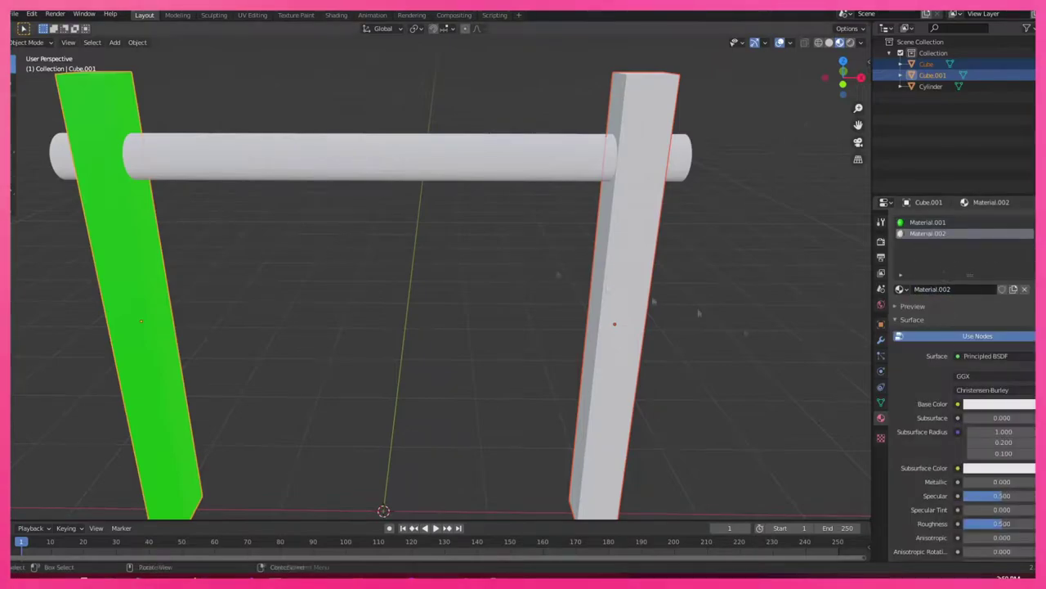
{"action": "key", "text": "Tab"}
{"action": "key", "text": "KP_1"}
{"action": "key", "text": "ctrl+r"}
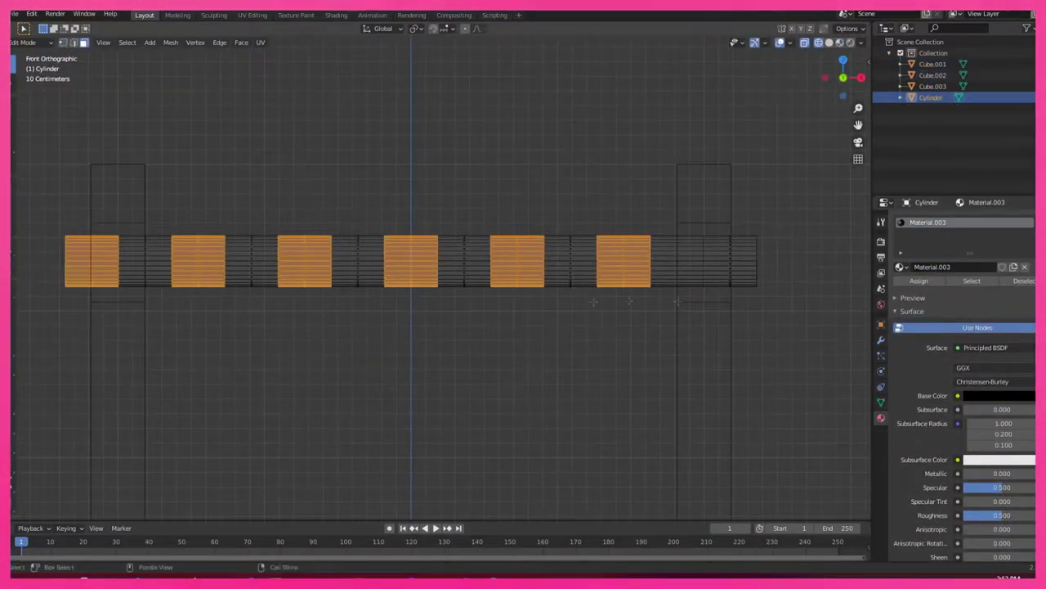
Add a yellow Material.004 for the bar's bands and move a post 1 m along Y
{"action": "left_click", "coordinate": [1030, 222]}
{"action": "left_click", "coordinate": [948, 288]}
{"action": "left_click", "coordinate": [999, 417]}
{"action": "left_click", "coordinate": [1015, 274]}
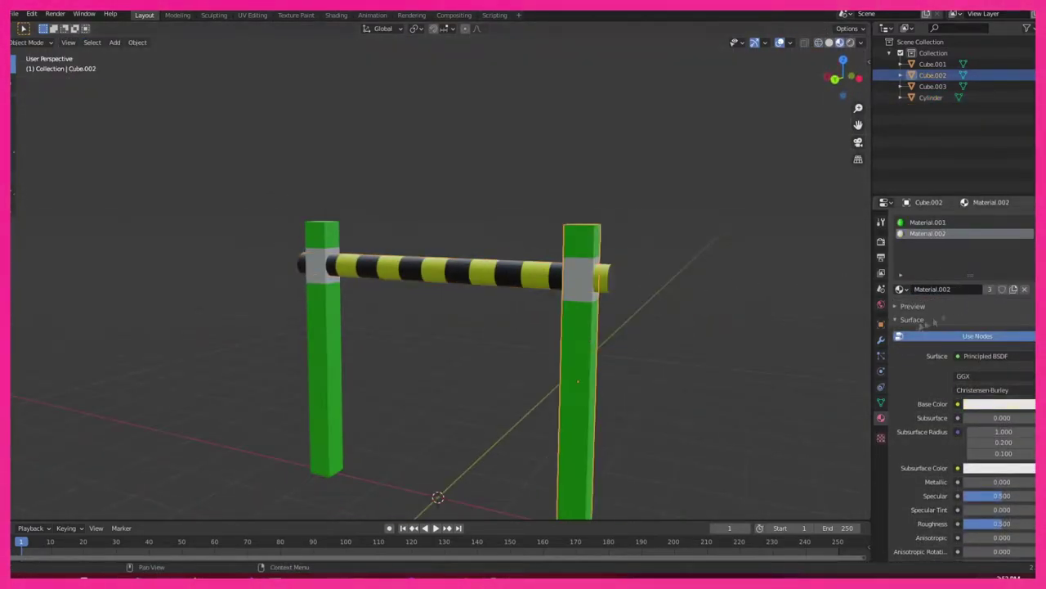
{"action": "left_click", "coordinate": [880, 340]}
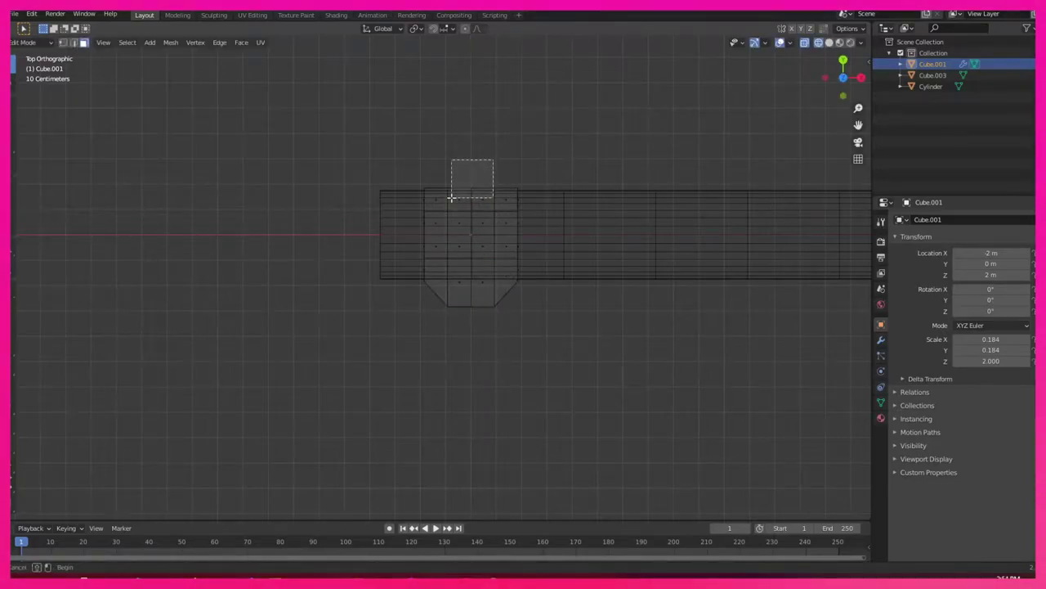
{"action": "key", "text": "y"}
{"action": "key", "text": "1"}
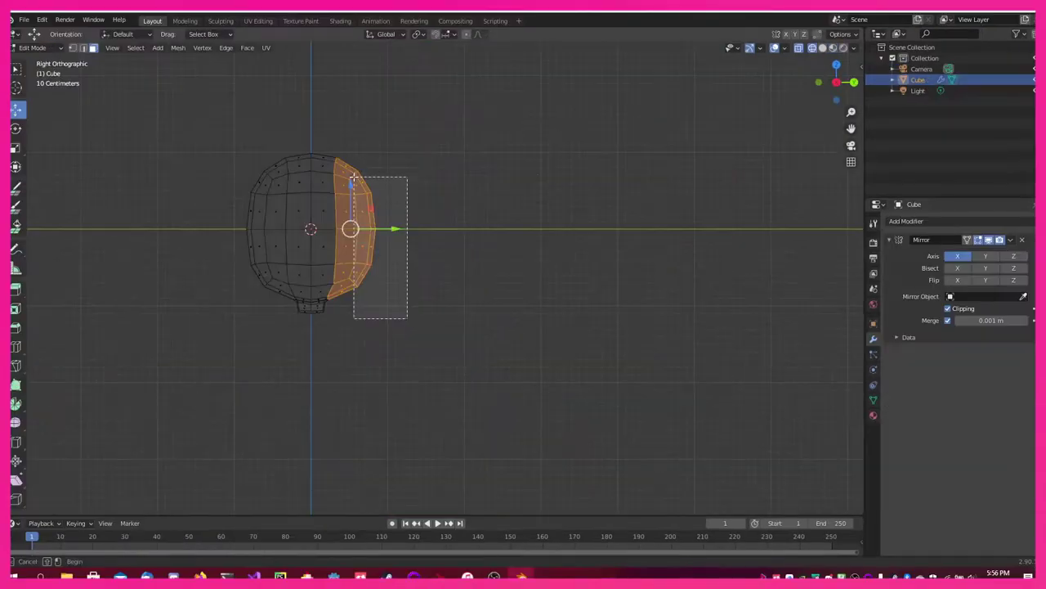
Shift the edge strip on the head's side slightly along Y
{"action": "key", "text": "g"}
{"action": "key", "text": "y"}
{"action": "left_click", "coordinate": [356, 169]}
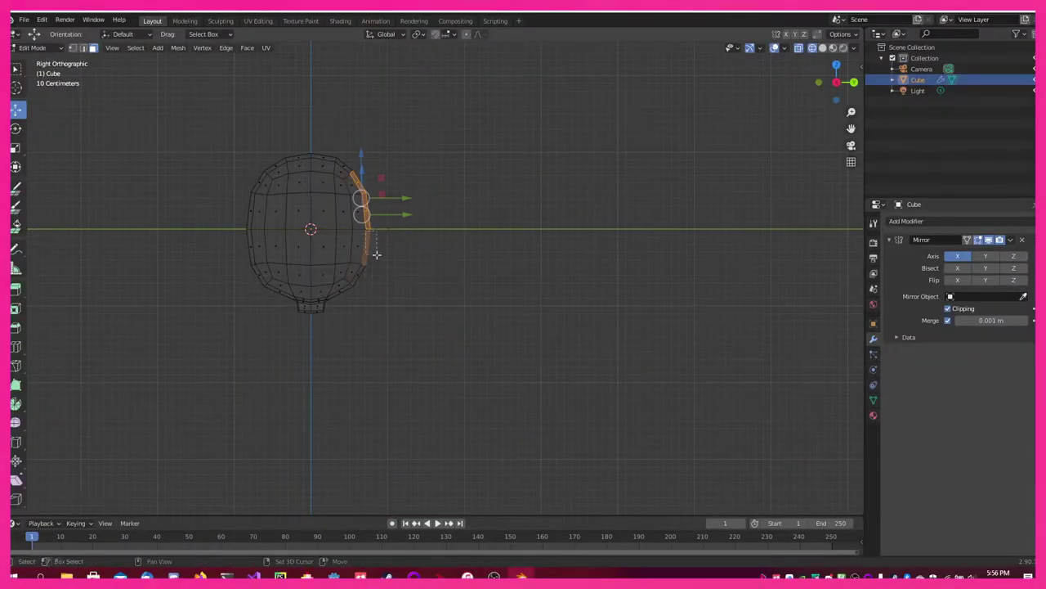
{"action": "left_click_drag", "start_coordinate": [403, 228], "coordinate": [396, 231]}
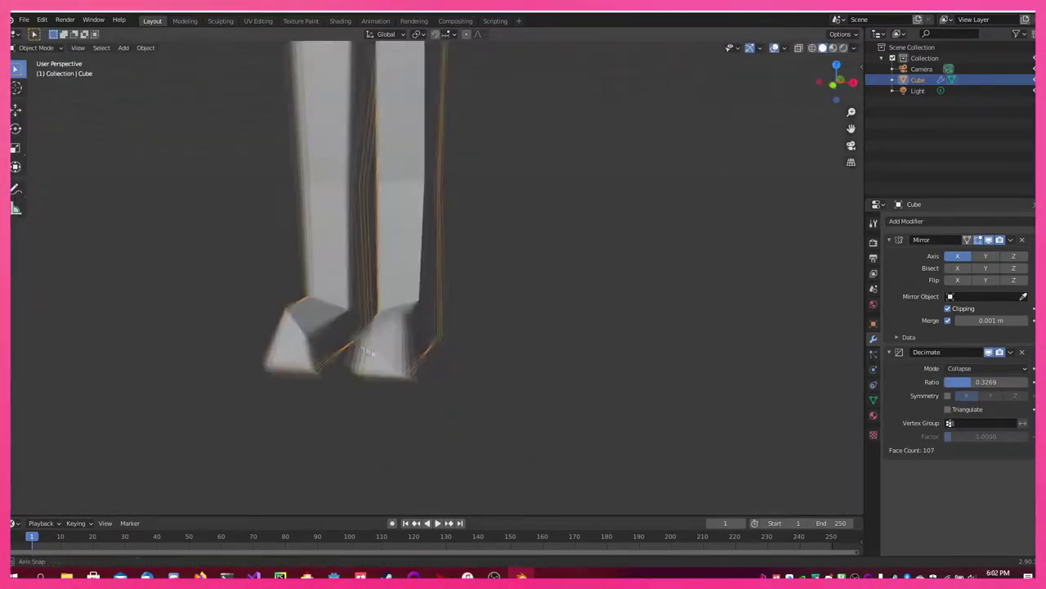
{"action": "middle_click_drag", "start_coordinate": [459, 391], "coordinate": [327, 360]}
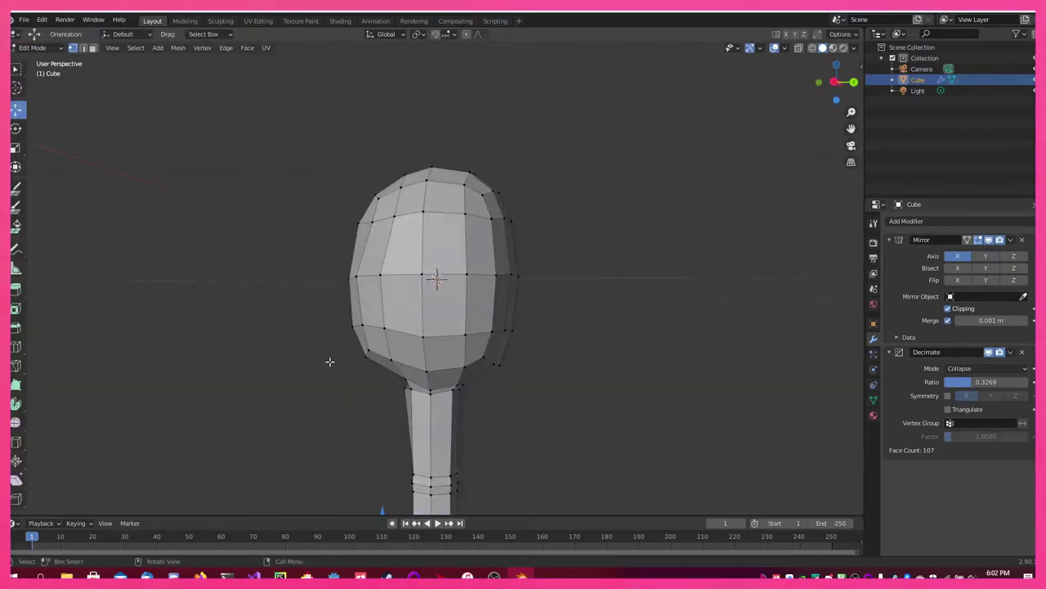
In see-through right-side view, box-select the head's vertices in Edit Mode
{"action": "key", "text": "Tab"}
{"action": "key", "text": "KP_3"}
{"action": "key", "text": "alt+z"}
{"action": "key", "text": "g"}
{"action": "left_click", "coordinate": [352, 319]}
{"action": "left_click_drag", "start_coordinate": [317, 263], "coordinate": [372, 300]}
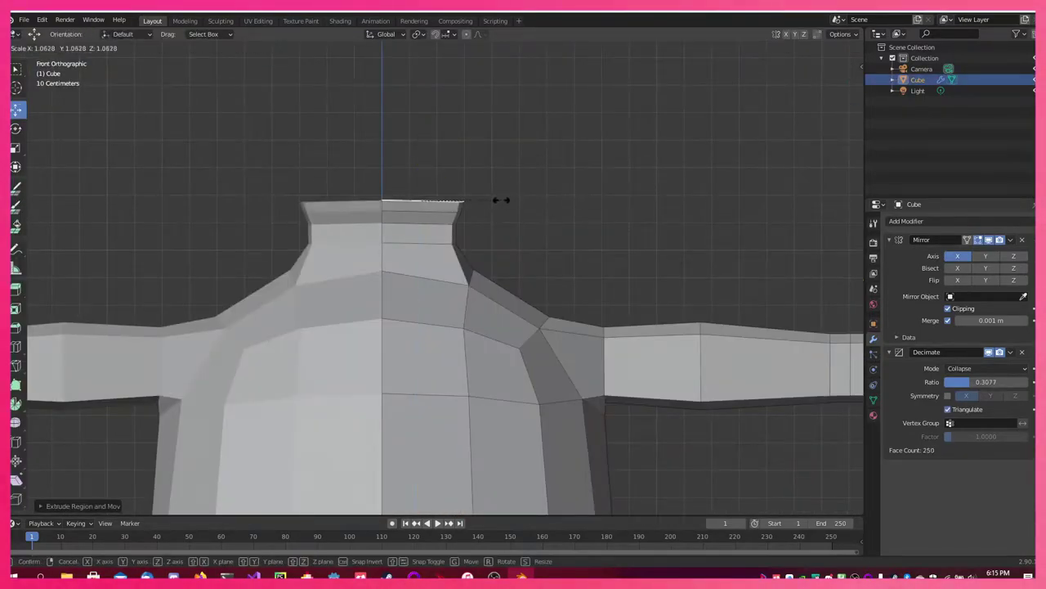
Resize the neck's extruded top face and start adding a new object
{"action": "right_click", "coordinate": [514, 205]}
{"action": "key", "text": "s"}
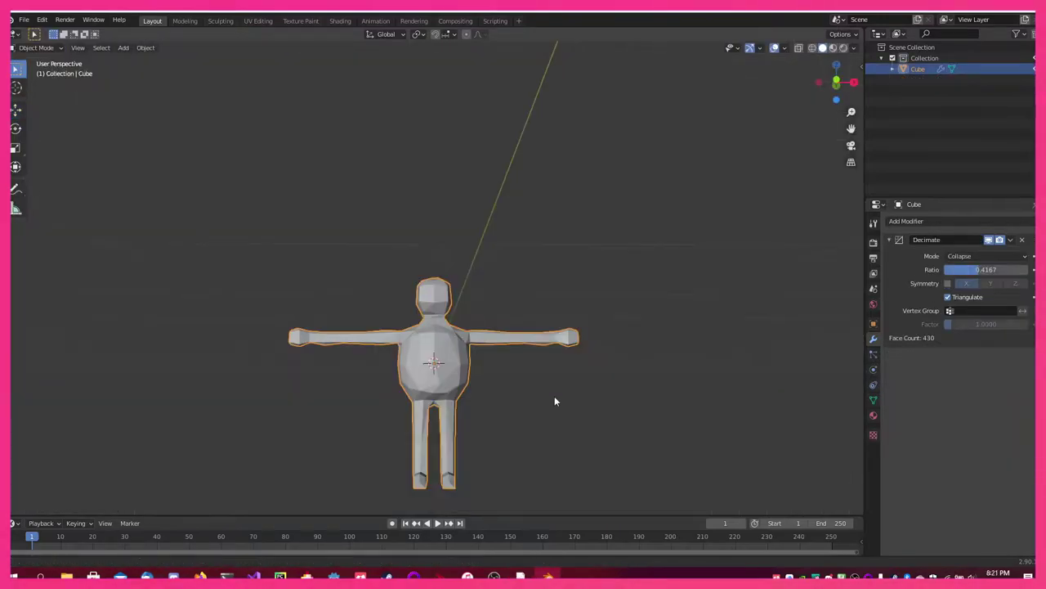
{"action": "scroll", "coordinate": [507, 345], "scroll_direction": "up", "scroll_amount": 3}
{"action": "key", "text": "shift+a"}
{"action": "mouse_move", "coordinate": [506, 345]}
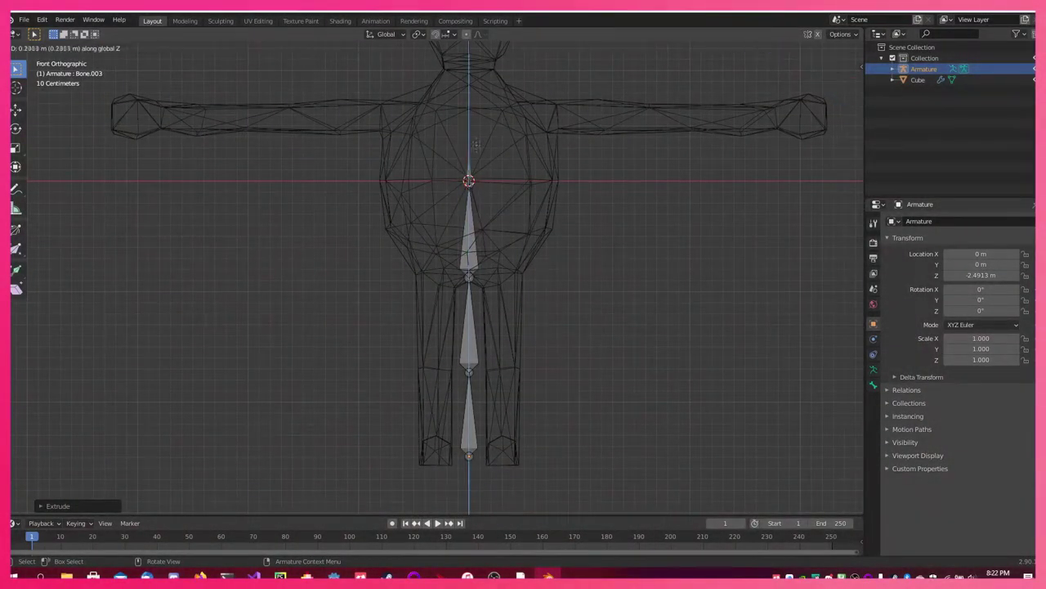
Extrude the spine bone up into the head and extend an arm bone to the wrist
{"action": "left_click", "coordinate": [476, 77]}
{"action": "middle_click_drag", "start_coordinate": [476, 77], "coordinate": [481, 311], "text": "shift"}
{"action": "key", "text": "e"}
{"action": "left_click", "coordinate": [481, 223]}
{"action": "middle_click_drag", "start_coordinate": [513, 358], "coordinate": [504, 292], "text": "shift"}
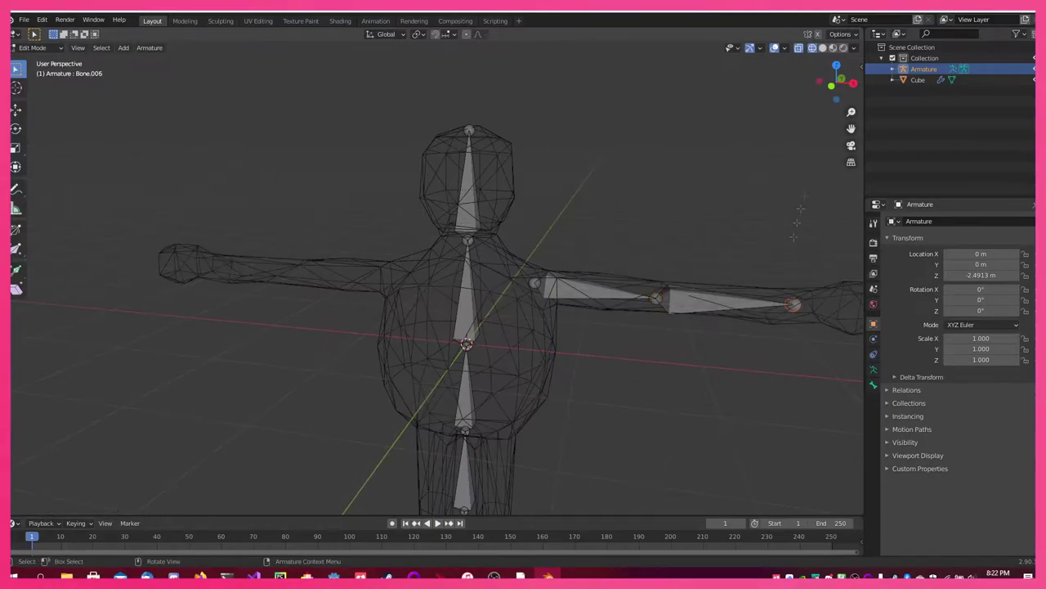
{"action": "left_click", "coordinate": [754, 282]}
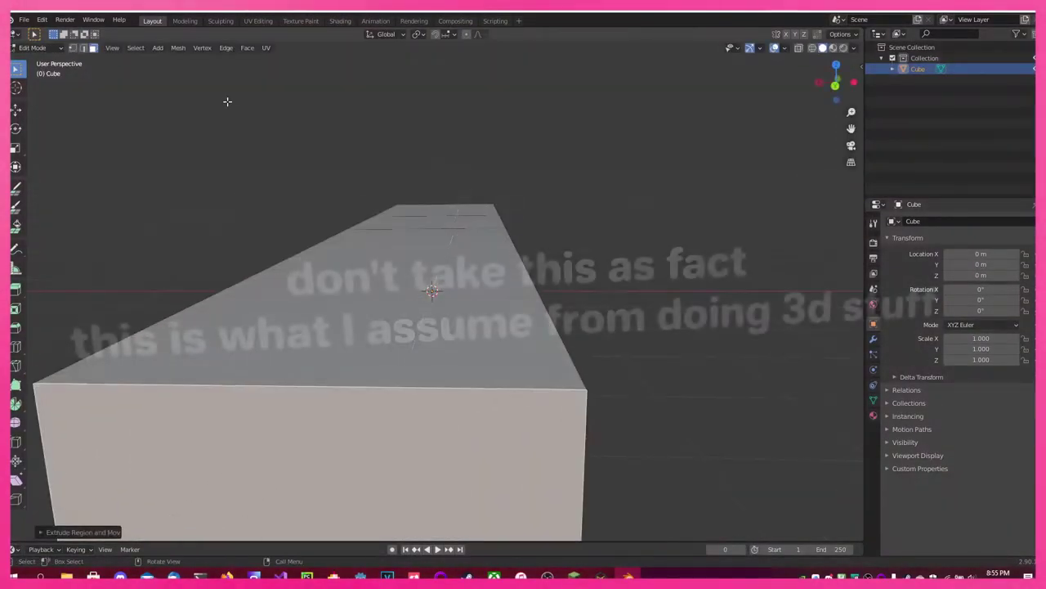
Extrude the box's faces down into a figure, place a leg bone, and delete extra bones
{"action": "left_click", "coordinate": [422, 317]}
{"action": "key", "text": "e"}
{"action": "left_click", "coordinate": [421, 339]}
{"action": "left_click", "coordinate": [116, 70]}
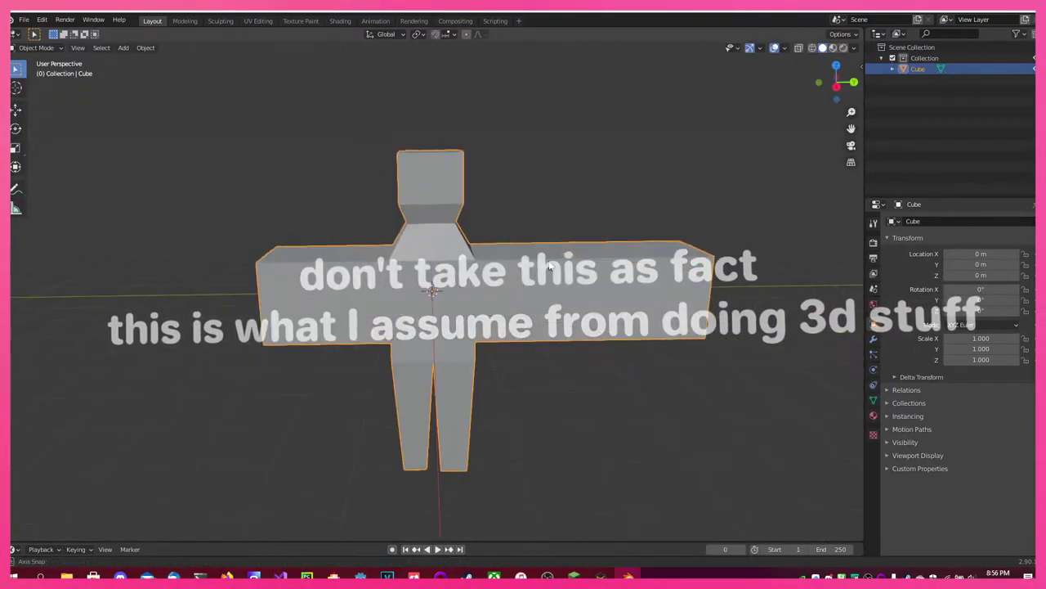
{"action": "middle_click_drag", "start_coordinate": [491, 311], "coordinate": [587, 314]}
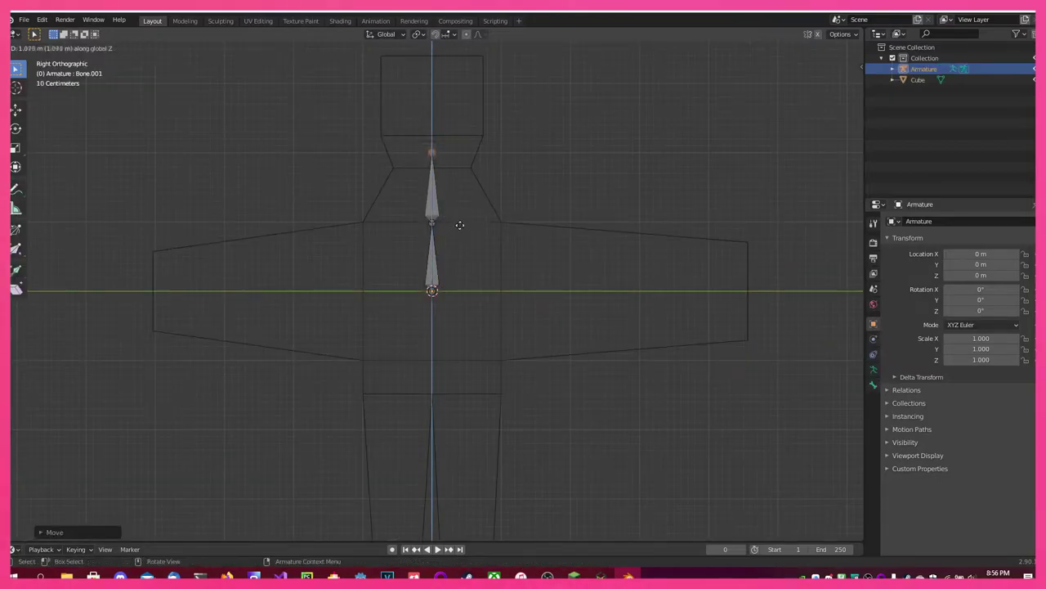
{"action": "left_click", "coordinate": [445, 198]}
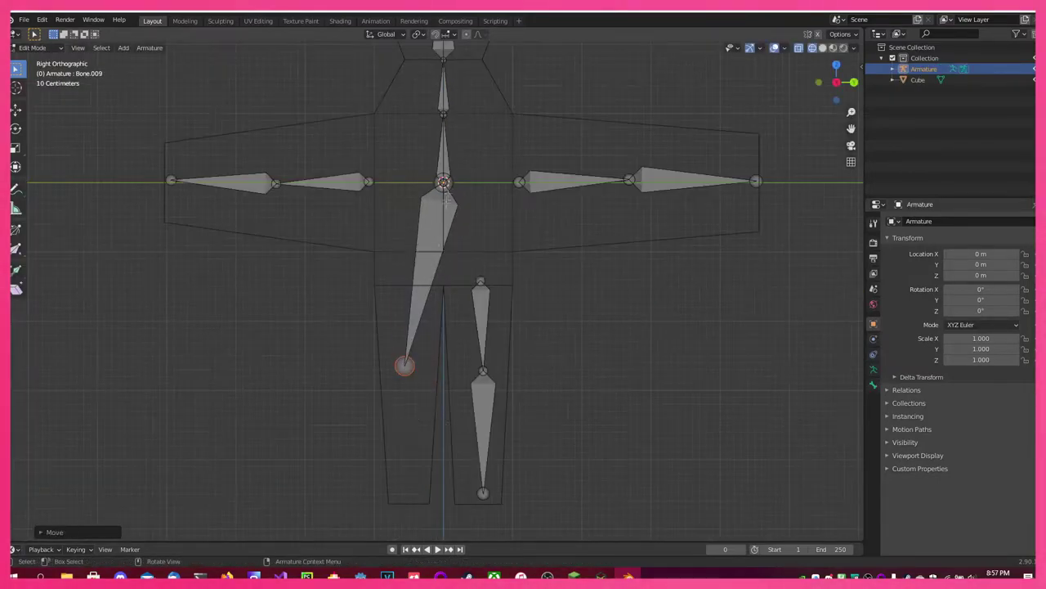
{"action": "key", "text": "x"}
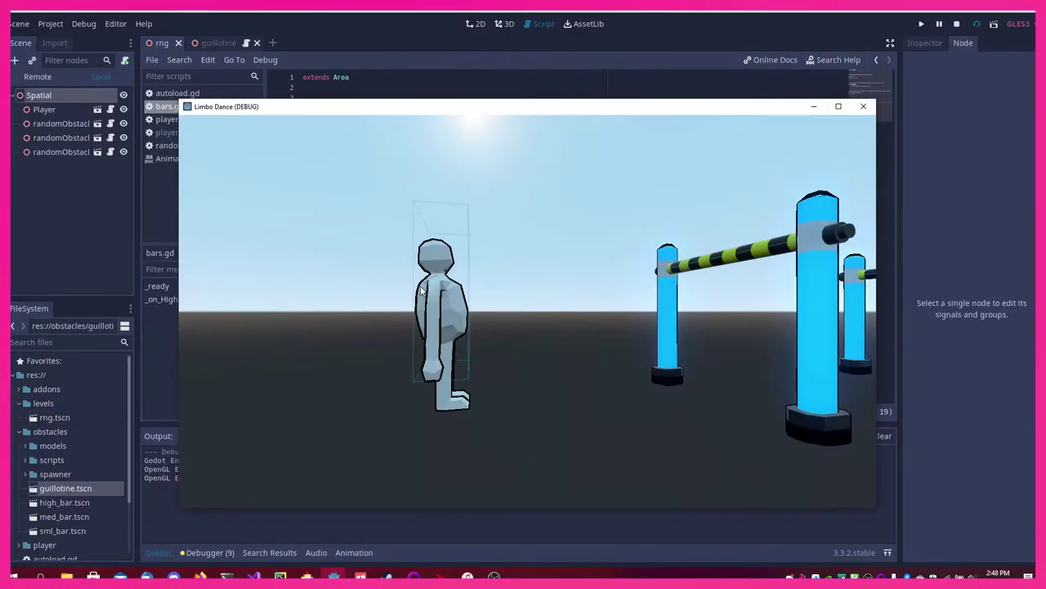
Crouch the character under the approaching striped bars while the game runs
{"action": "key", "text": "Down"}
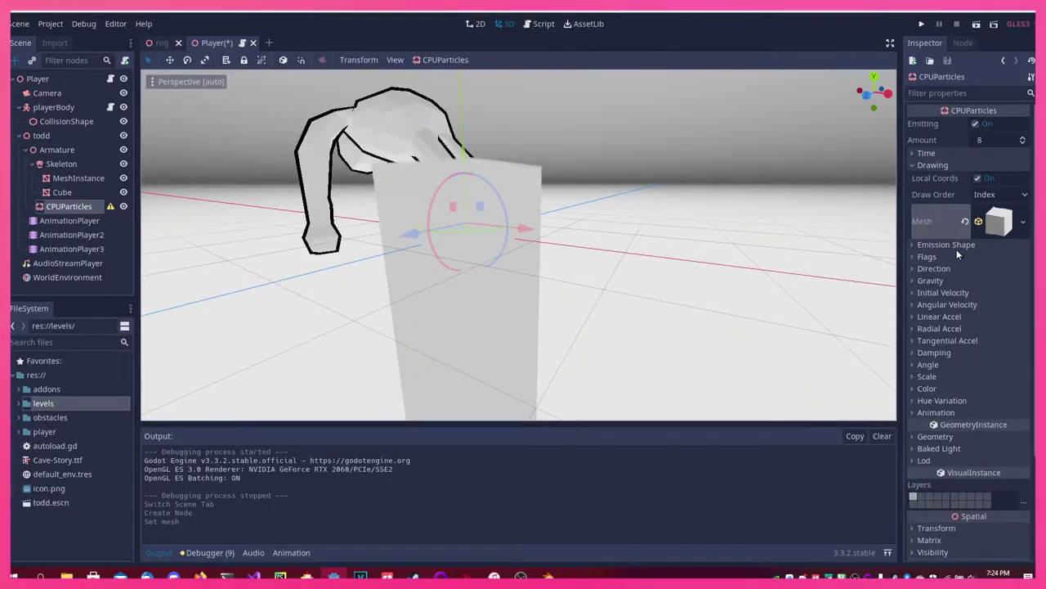
Set the particles' Emission Shape to Box, Explosiveness to 1 and Scale Amount to 0.09
{"action": "left_click", "coordinate": [946, 244]}
{"action": "left_click", "coordinate": [997, 257]}
{"action": "left_click", "coordinate": [989, 295]}
{"action": "left_click", "coordinate": [926, 153]}
{"action": "left_click_drag", "start_coordinate": [985, 231], "coordinate": [1026, 232]}
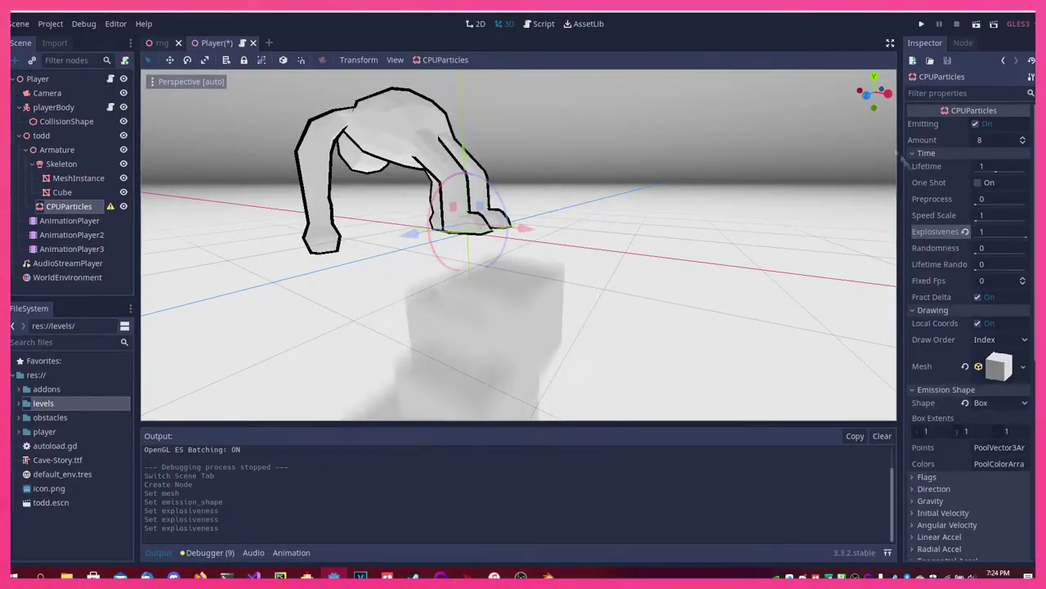
{"action": "left_click", "coordinate": [926, 153]}
{"action": "left_click", "coordinate": [926, 153]}
{"action": "left_click", "coordinate": [926, 153]}
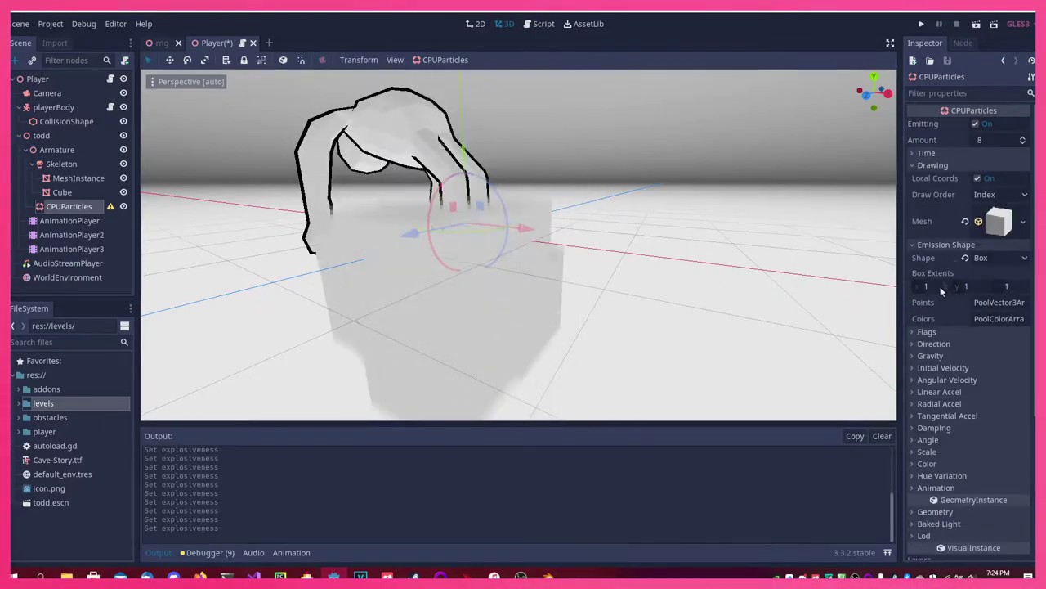
{"action": "scroll", "coordinate": [941, 327], "scroll_direction": "down", "scroll_amount": 2}
{"action": "left_click", "coordinate": [927, 395]}
{"action": "left_click_drag", "start_coordinate": [994, 408], "coordinate": [1016, 411]}
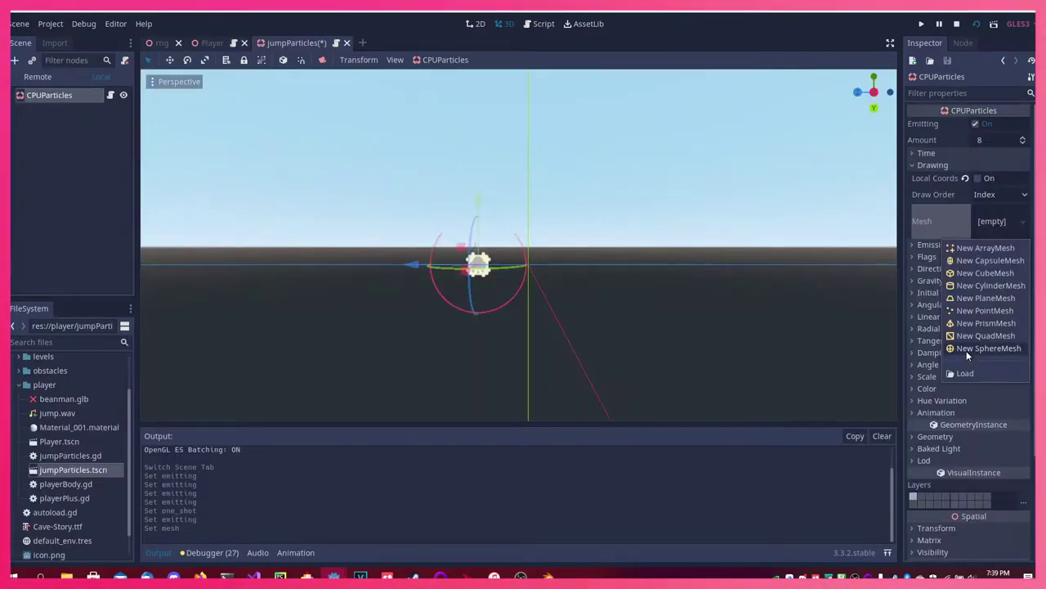
Make the jump particles a SphereMesh with a new light blue material
{"action": "left_click", "coordinate": [966, 351]}
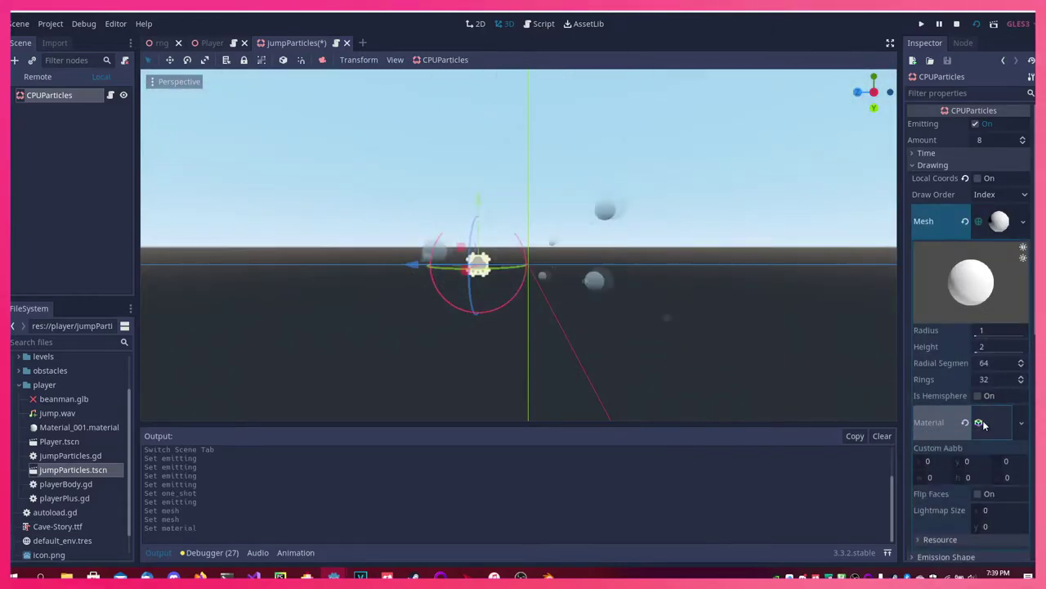
{"action": "left_click", "coordinate": [984, 423]}
{"action": "left_click", "coordinate": [931, 237]}
{"action": "left_click", "coordinate": [1000, 250]}
{"action": "left_click_drag", "start_coordinate": [883, 123], "coordinate": [866, 143]}
Add a Next Pass material and make it unshaded
{"action": "left_click", "coordinate": [981, 490]}
{"action": "left_click", "coordinate": [981, 500]}
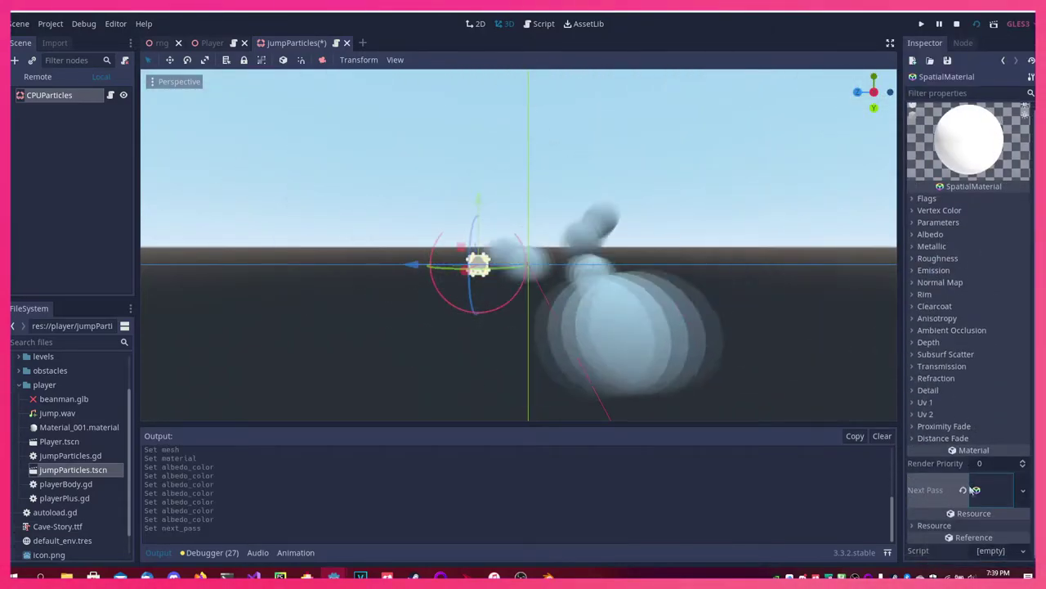
{"action": "left_click", "coordinate": [975, 490]}
{"action": "left_click", "coordinate": [932, 242]}
{"action": "left_click", "coordinate": [956, 269]}
{"action": "left_click", "coordinate": [928, 241]}
Set the next pass to Cull Front with Grow 0.068 for an outline
{"action": "left_click", "coordinate": [938, 386]}
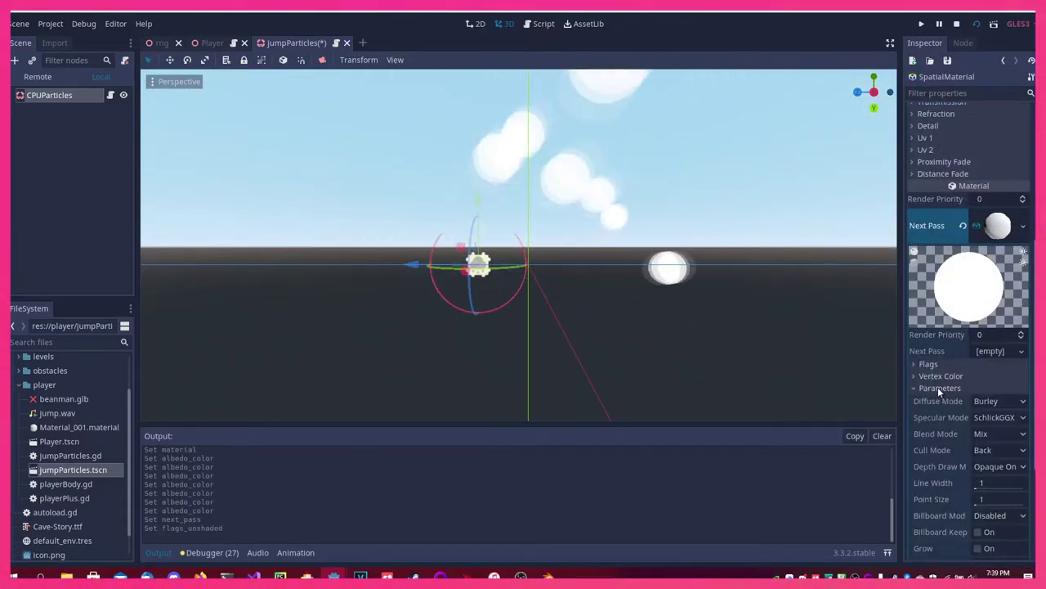
{"action": "scroll", "coordinate": [937, 387], "scroll_direction": "down", "scroll_amount": 2}
{"action": "left_click", "coordinate": [999, 355]}
{"action": "left_click", "coordinate": [994, 382]}
{"action": "scroll", "coordinate": [965, 343], "scroll_direction": "down", "scroll_amount": 2}
{"action": "left_click", "coordinate": [978, 378]}
{"action": "left_click_drag", "start_coordinate": [989, 394], "coordinate": [1002, 394]}
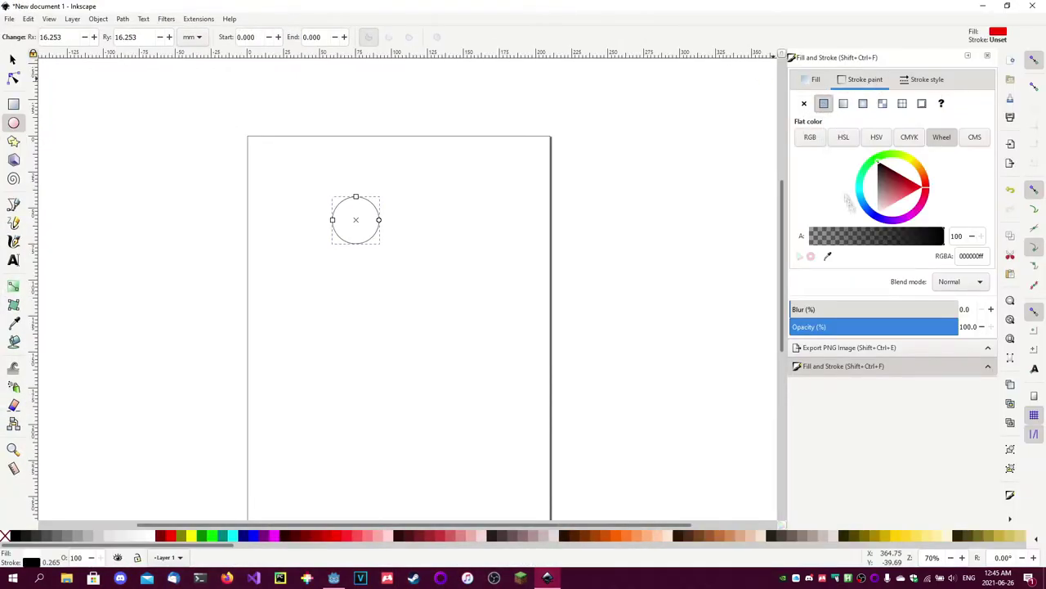
Raise the stroke width to roughly 3.065 mm, then open File > Export PNG Image
{"action": "scroll", "coordinate": [385, 222], "scroll_direction": "up", "scroll_amount": 6, "text": "ctrl"}
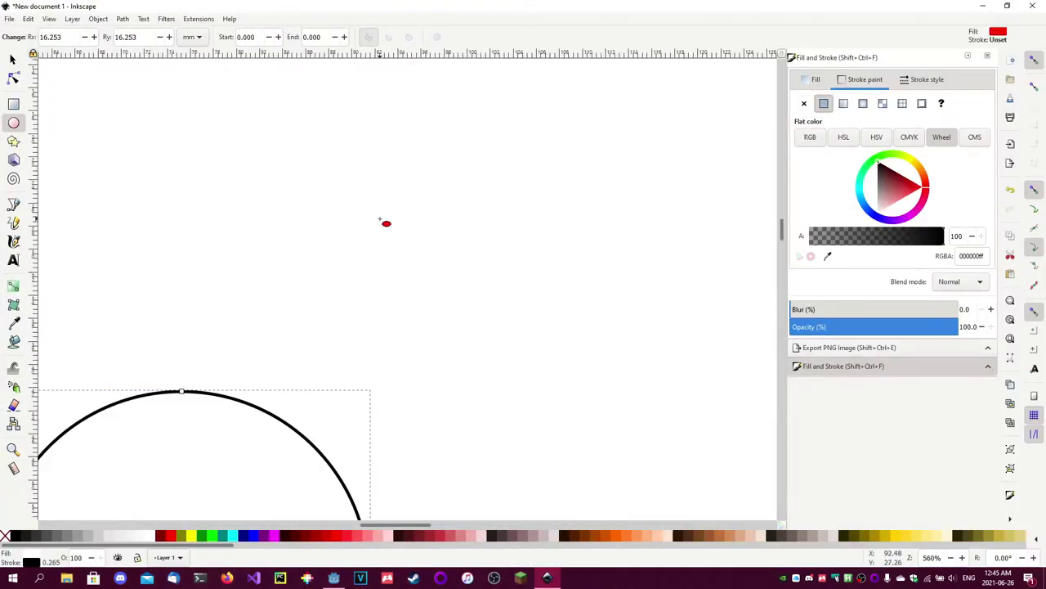
{"action": "left_click", "coordinate": [927, 79]}
{"action": "left_click", "coordinate": [867, 104]}
{"action": "left_click", "coordinate": [867, 104]}
{"action": "left_click", "coordinate": [867, 104]}
{"action": "left_click", "coordinate": [868, 104]}
{"action": "scroll", "coordinate": [508, 266], "scroll_direction": "down", "scroll_amount": 2, "text": "ctrl"}
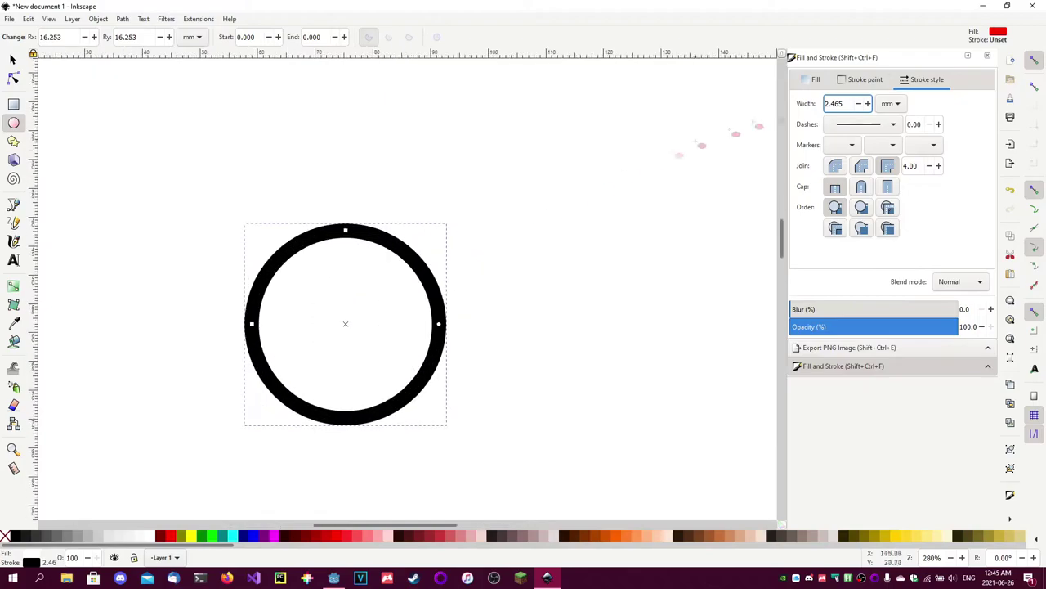
{"action": "left_click", "coordinate": [9, 18]}
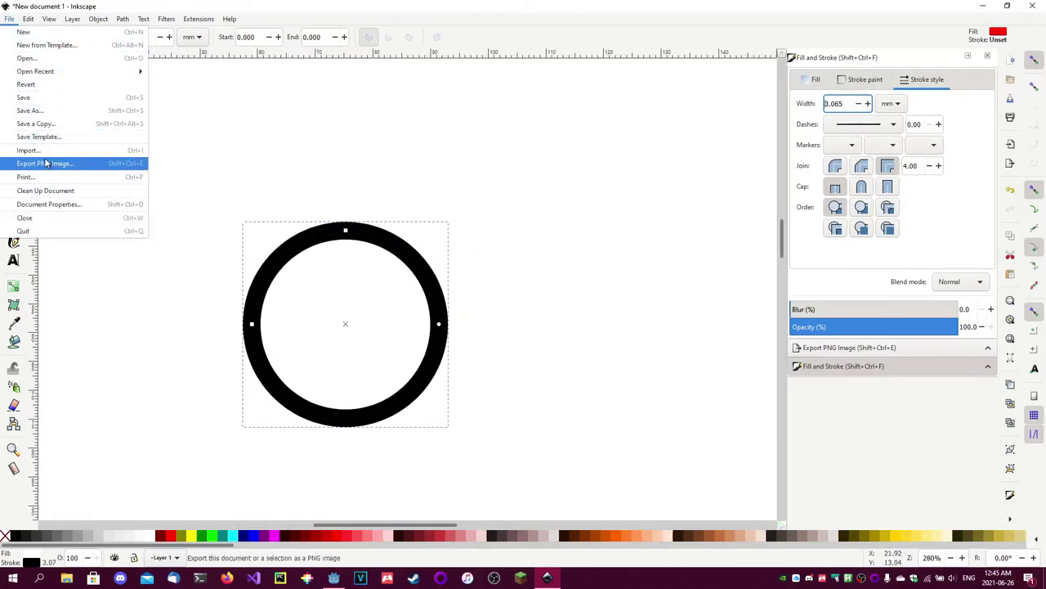
{"action": "left_click", "coordinate": [49, 161]}
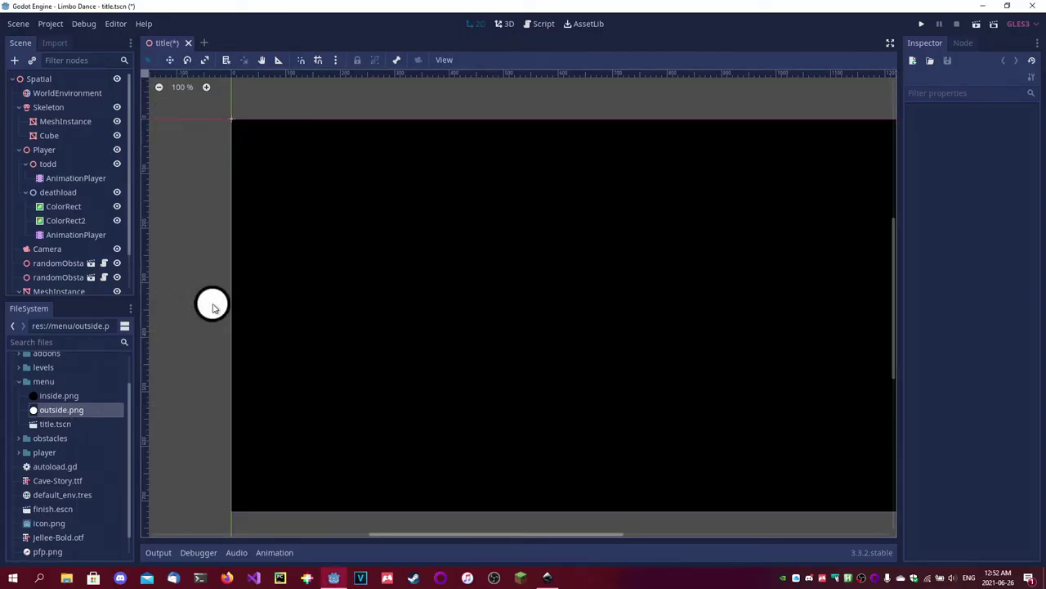
Place outside.png and inside.png as sprites in the title scene
{"action": "left_click_drag", "start_coordinate": [212, 306], "coordinate": [211, 304]}
{"action": "scroll", "coordinate": [212, 304], "scroll_direction": "up", "scroll_amount": 5}
{"action": "left_click", "coordinate": [55, 43]}
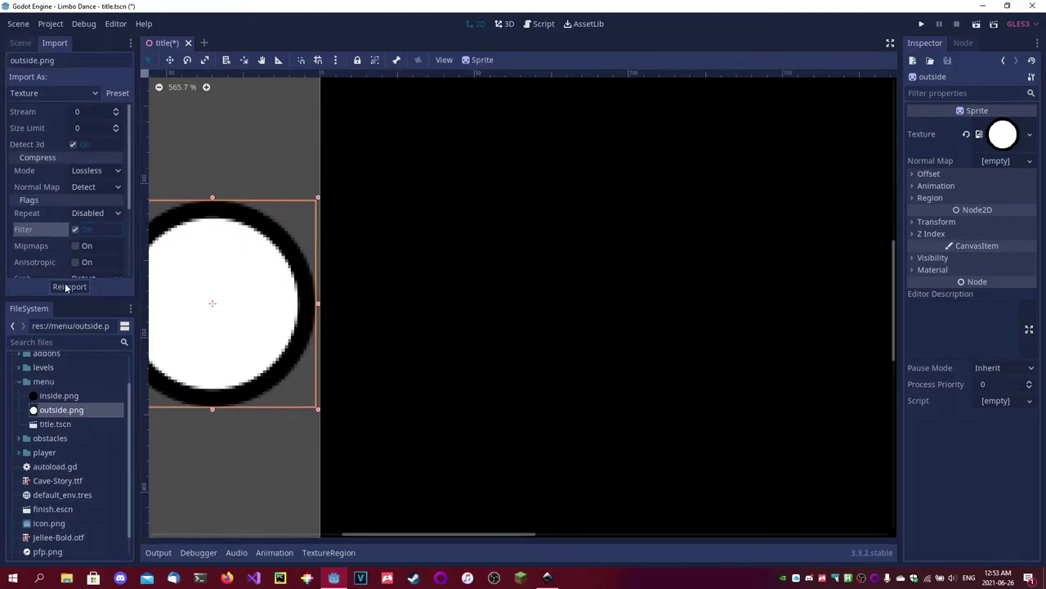
{"action": "scroll", "coordinate": [246, 298], "scroll_direction": "down", "scroll_amount": 8}
{"action": "scroll", "coordinate": [273, 310], "scroll_direction": "up", "scroll_amount": 3}
{"action": "left_click", "coordinate": [20, 43]}
{"action": "scroll", "coordinate": [248, 299], "scroll_direction": "up", "scroll_amount": 5}
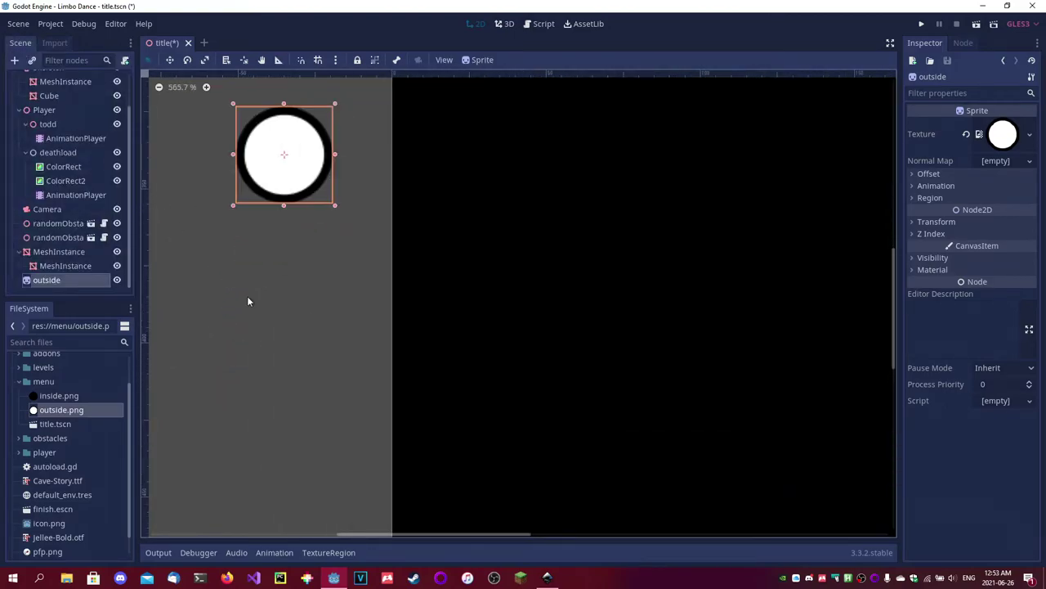
{"action": "left_click_drag", "start_coordinate": [59, 418], "coordinate": [284, 153]}
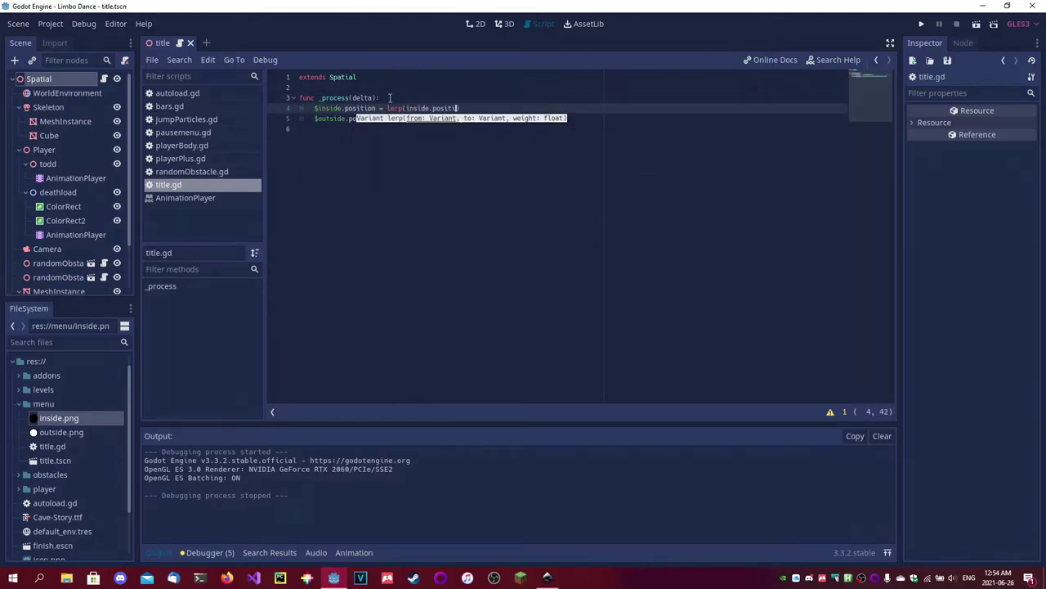
Extend title.gd's input handler with an Input check and run the game to test the cursor
{"action": "type", "text": "1"}
{"action": "key", "text": "F5"}
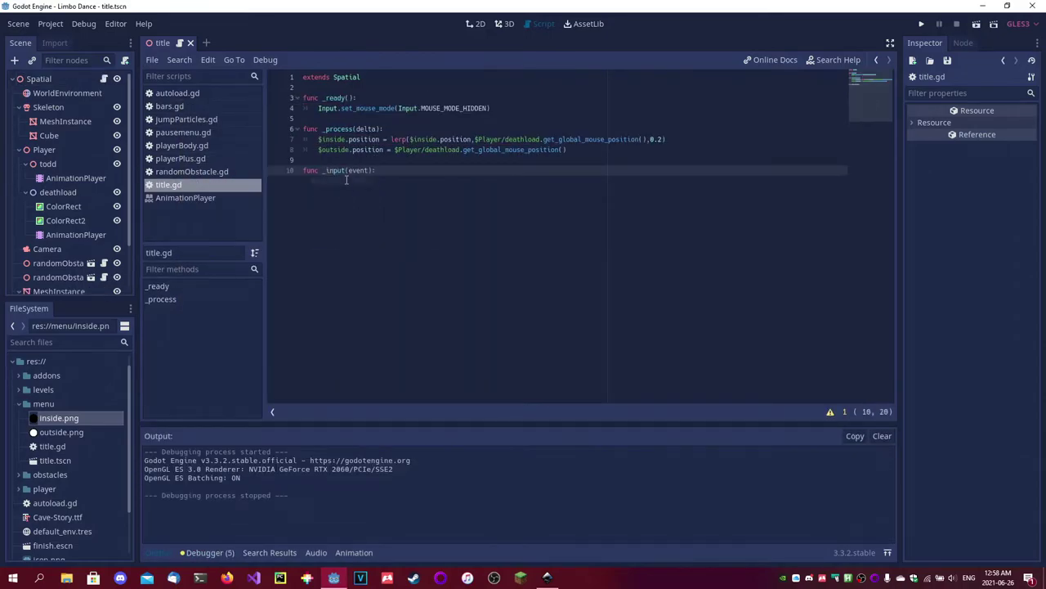
{"action": "key", "text": "Return"}
{"action": "type", "text": "if Input is Inpu"}
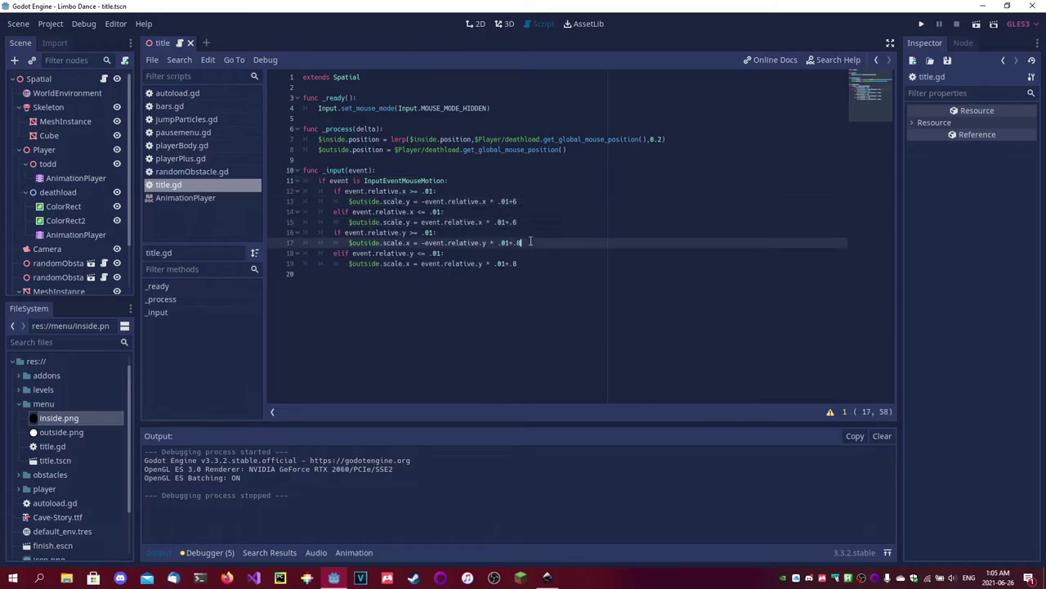
{"action": "key", "text": "F5"}
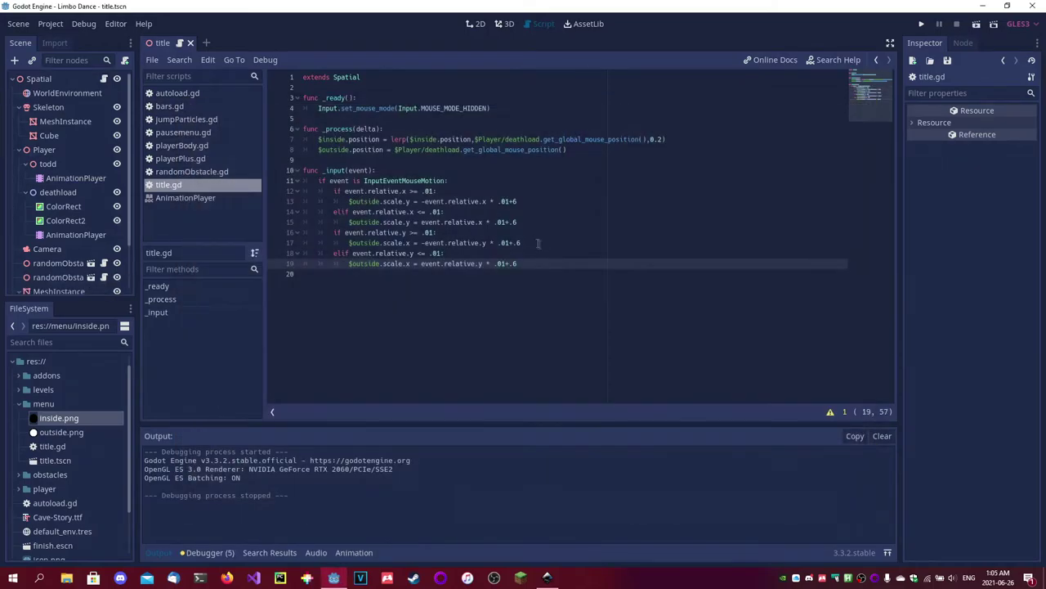
{"action": "key", "text": "F5"}
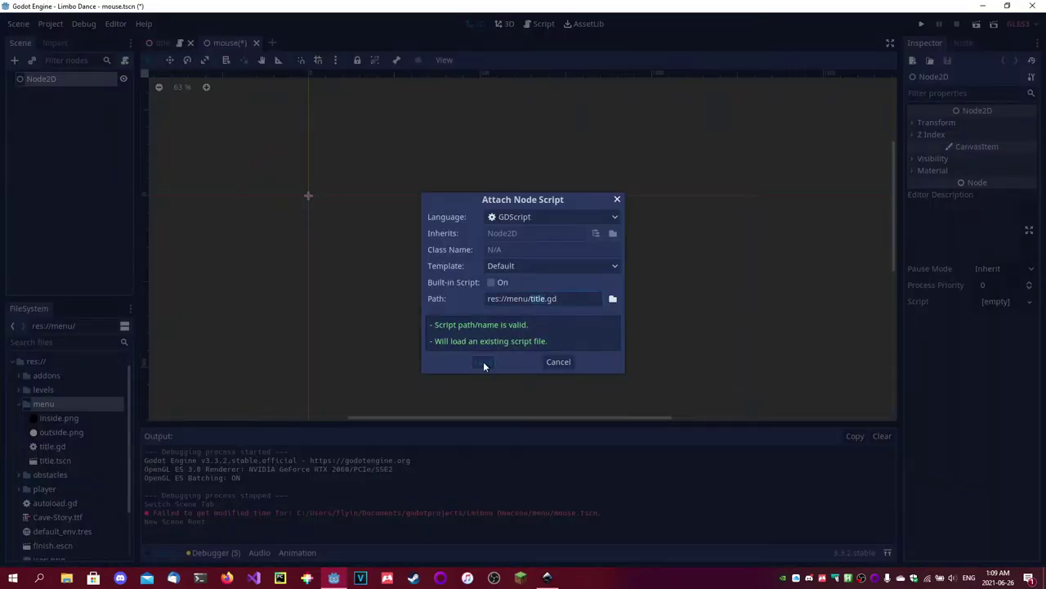
Attach the existing title.gd script and open actions for the cursor sprite nodes
{"action": "left_click", "coordinate": [484, 361]}
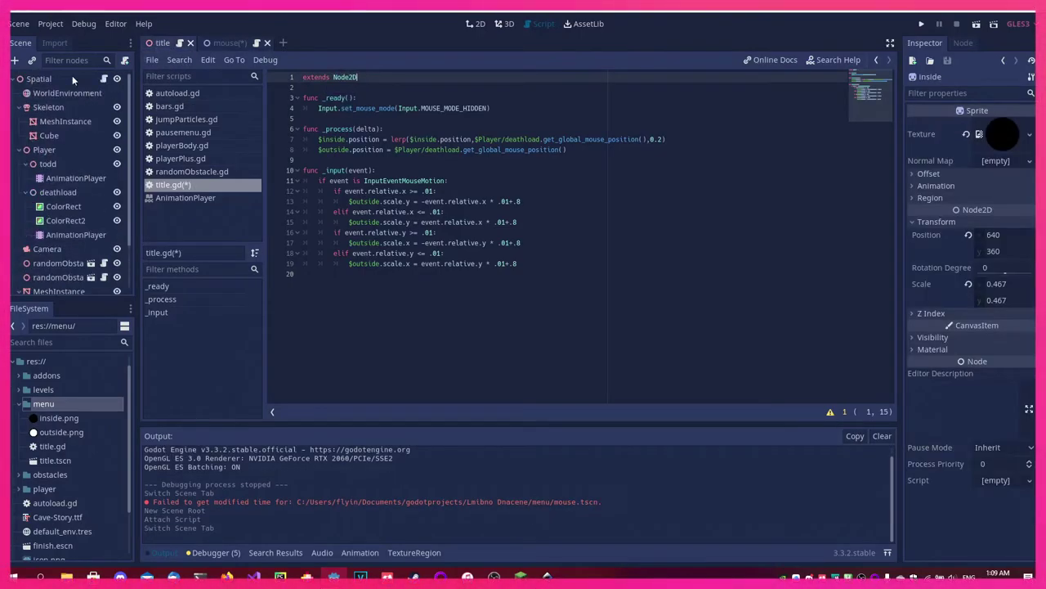
{"action": "left_click", "coordinate": [231, 45]}
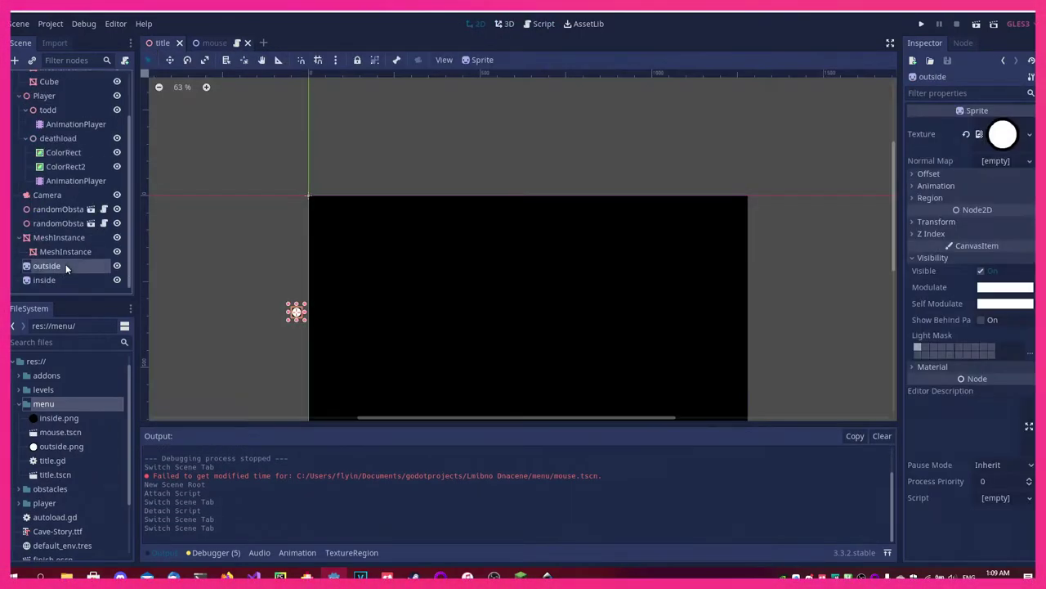
{"action": "right_click", "coordinate": [65, 279]}
Move the two cursor sprites under a new parent node
{"action": "left_click", "coordinate": [117, 394]}
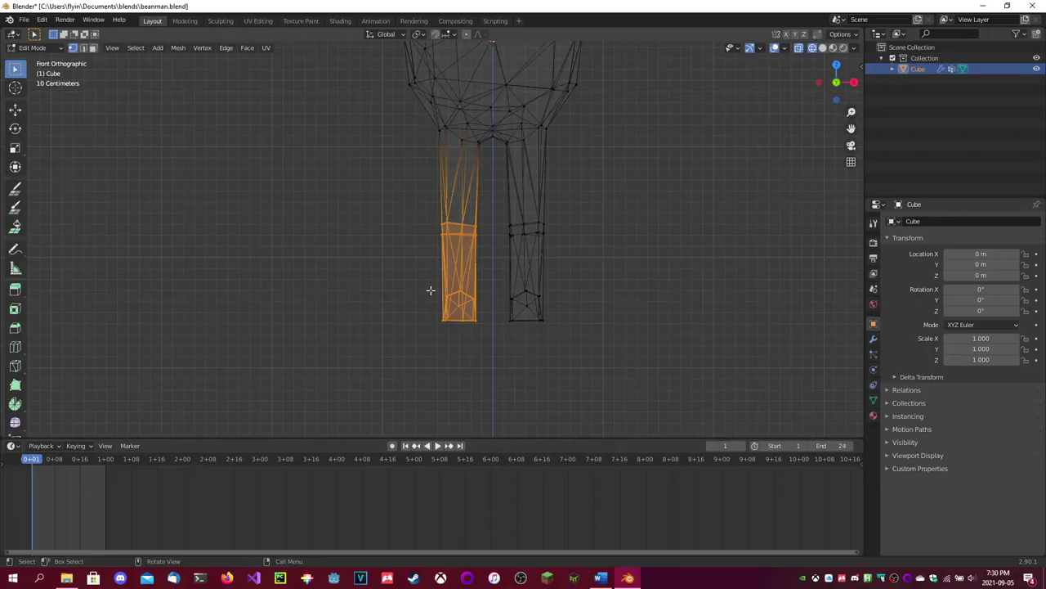
Bend the beanman's lower leg outward, then spin the whole figure about Z to 291°
{"action": "key", "text": "r"}
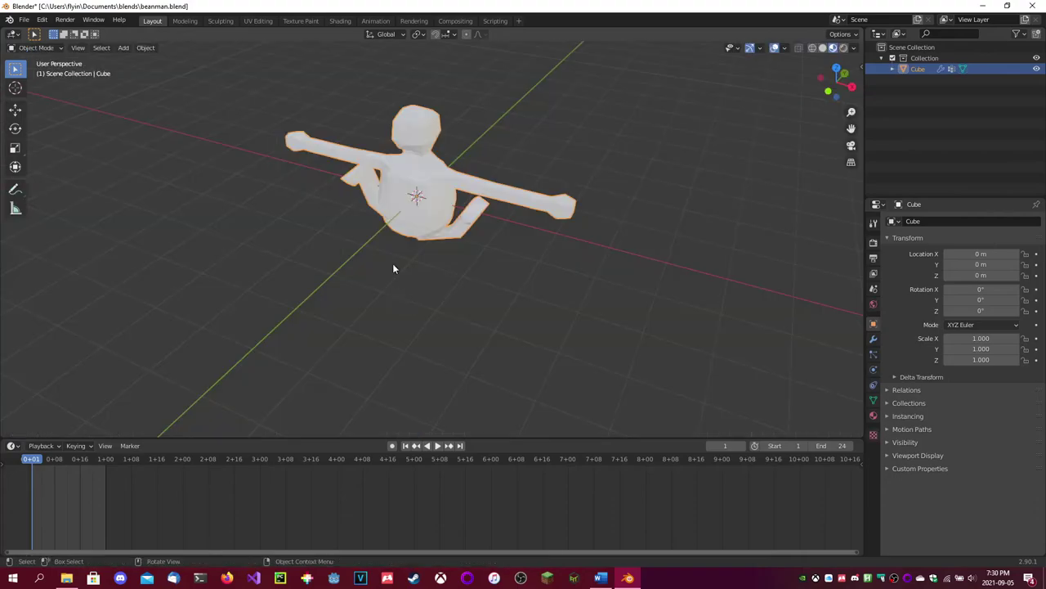
{"action": "key", "text": "r"}
{"action": "key", "text": "z"}
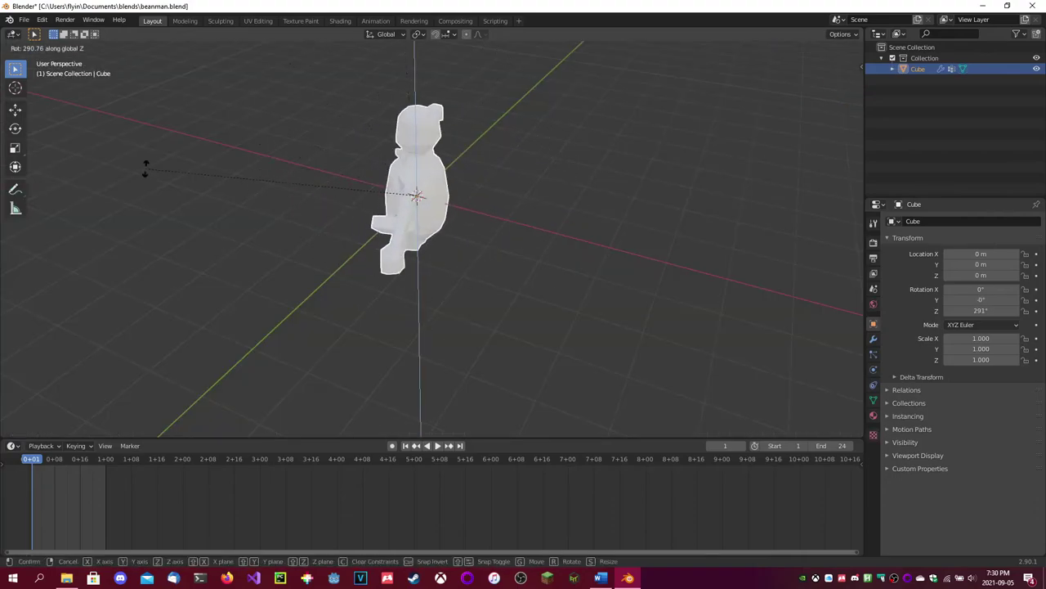